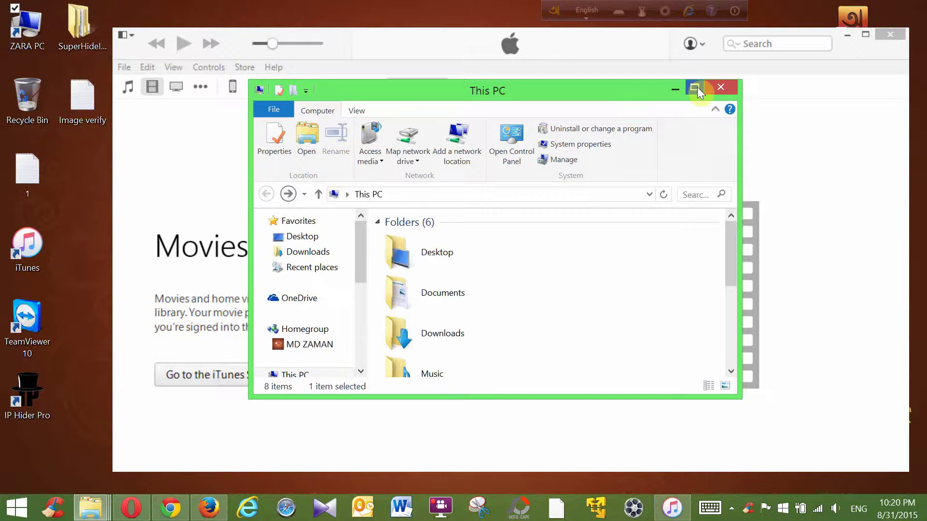
Maximize the This PC window, look at the connected iPhone's storage drive and return to This PC
click(694, 88)
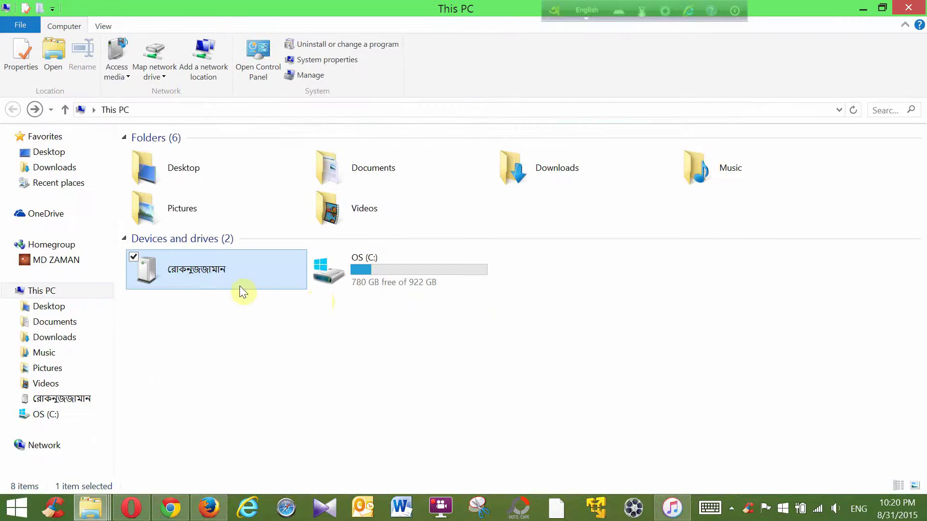
double_click(227, 267)
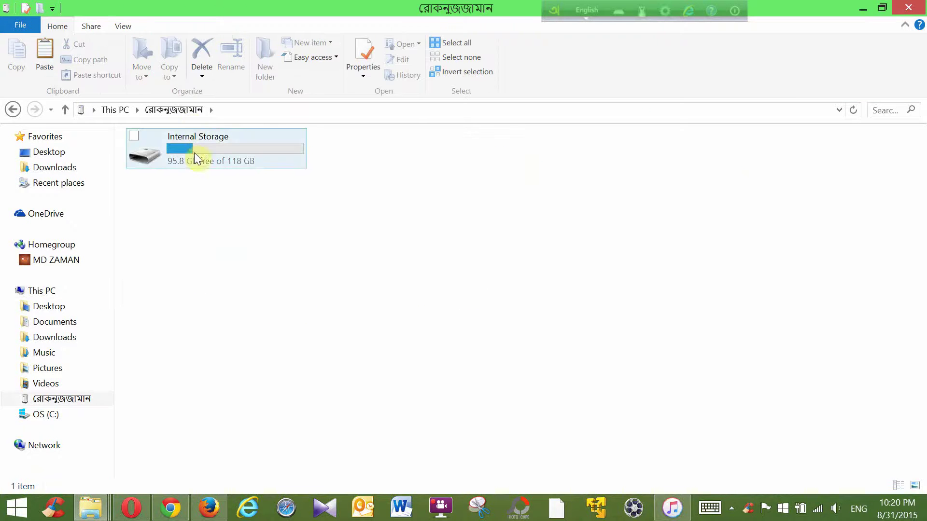
click(13, 109)
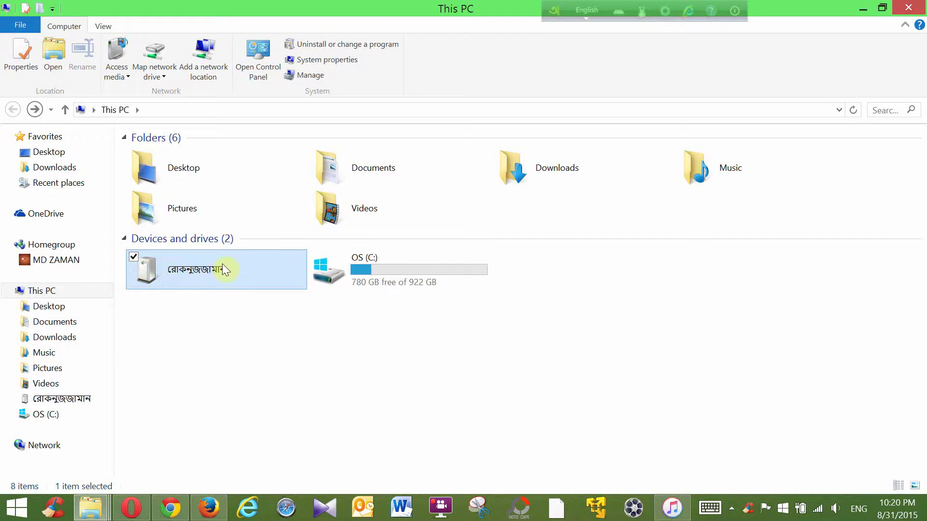
click(255, 485)
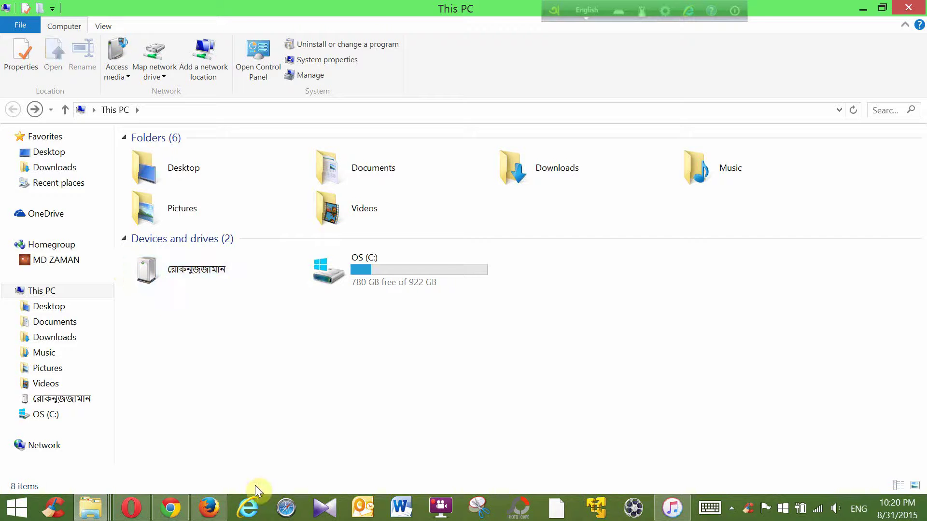
Open the DCIM folder in the connected iPhone's Internal Storage
double_click(171, 267)
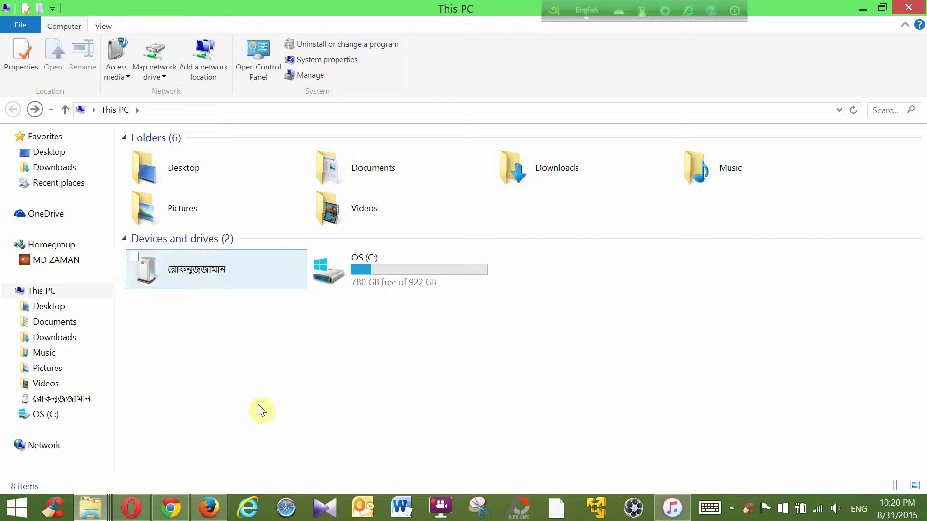
double_click(191, 153)
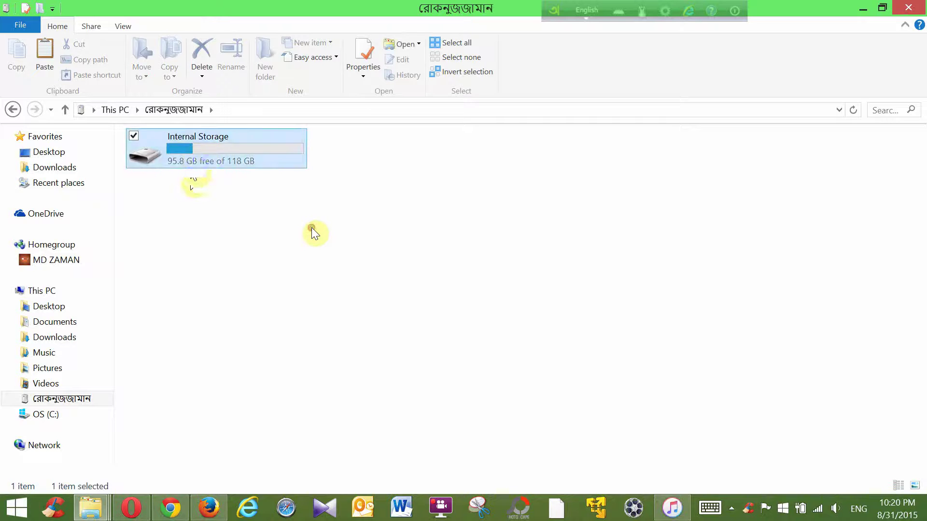
key(Down)
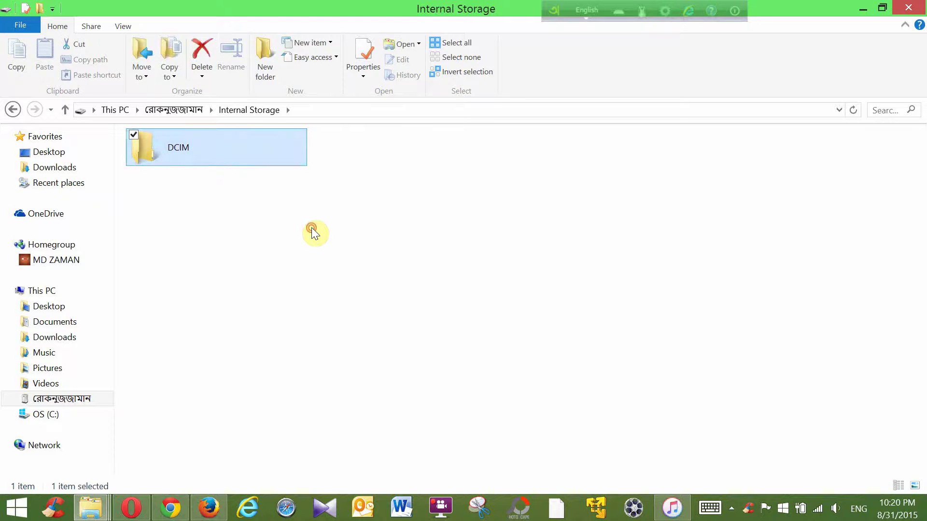
key(Return)
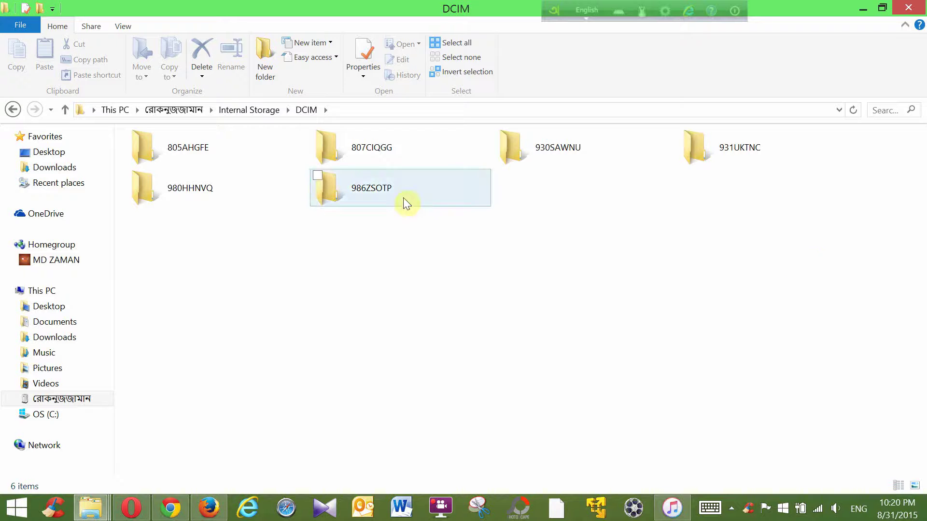
Copy the 807CIQGG folder from the iPhone's DCIM folder
click(325, 141)
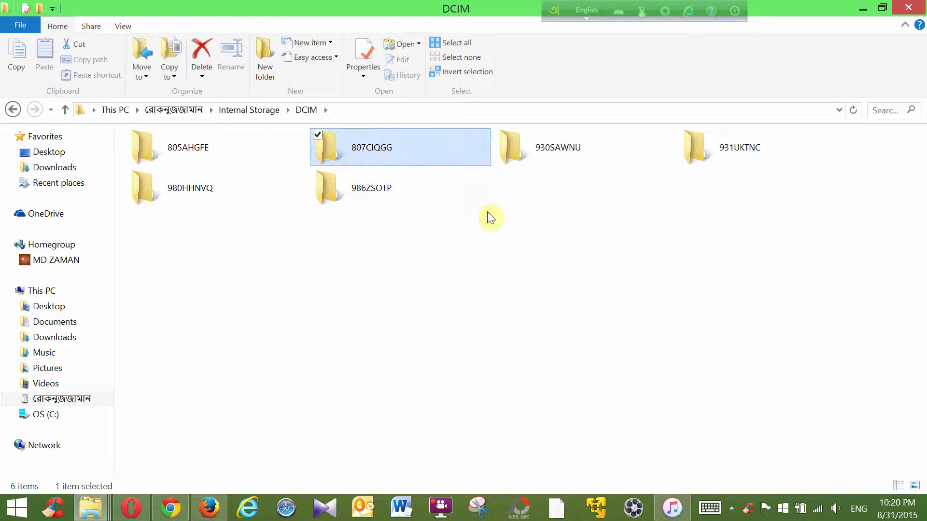
key(shift+F10)
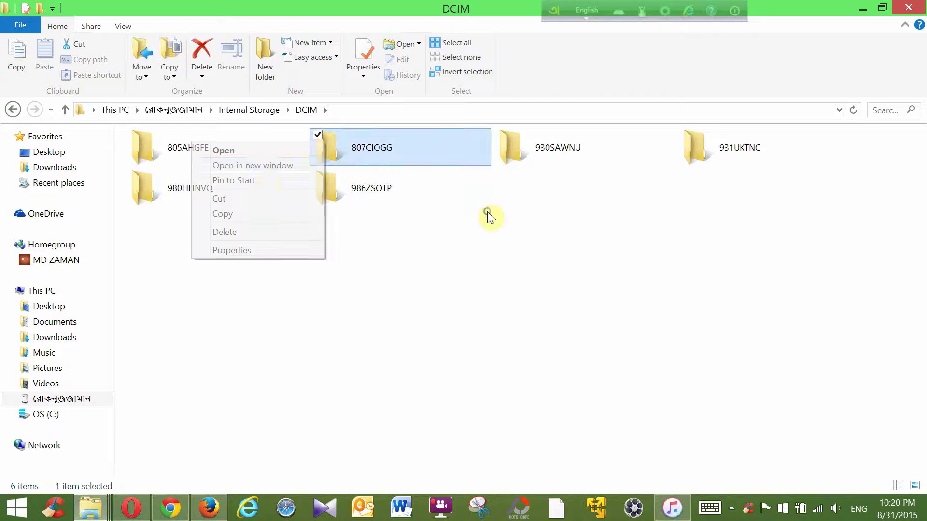
key(Return)
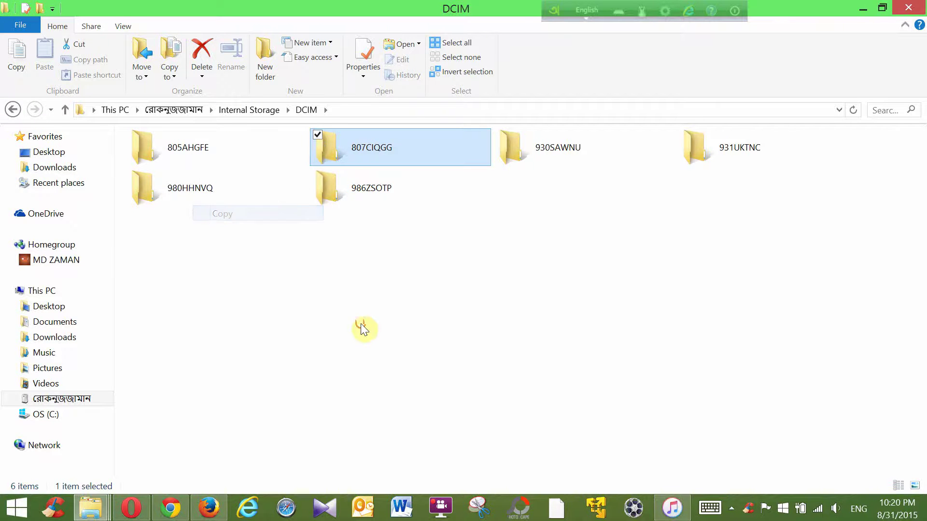
Paste the copied folder into Iphone Pic+Video inside the desktop's SuperHideIP.3.5.0.2 folder, and close that folder window
click(862, 8)
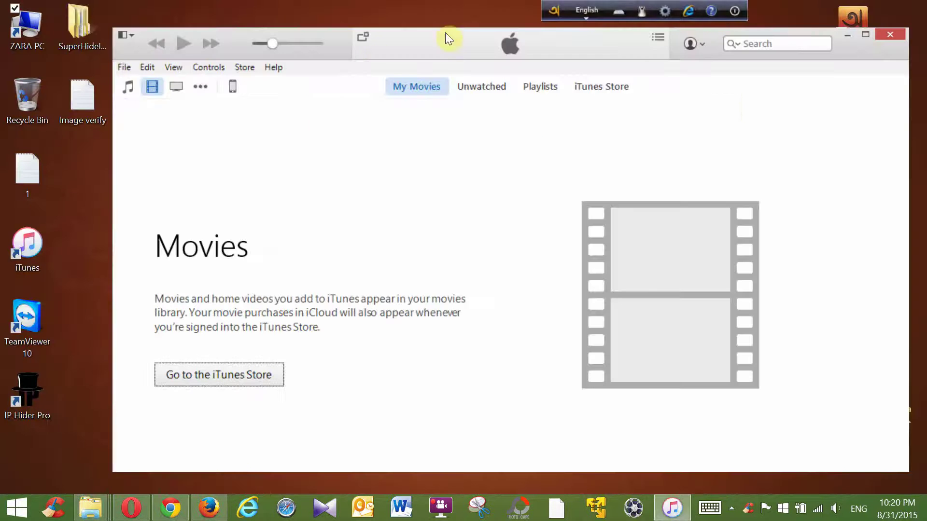
double_click(93, 48)
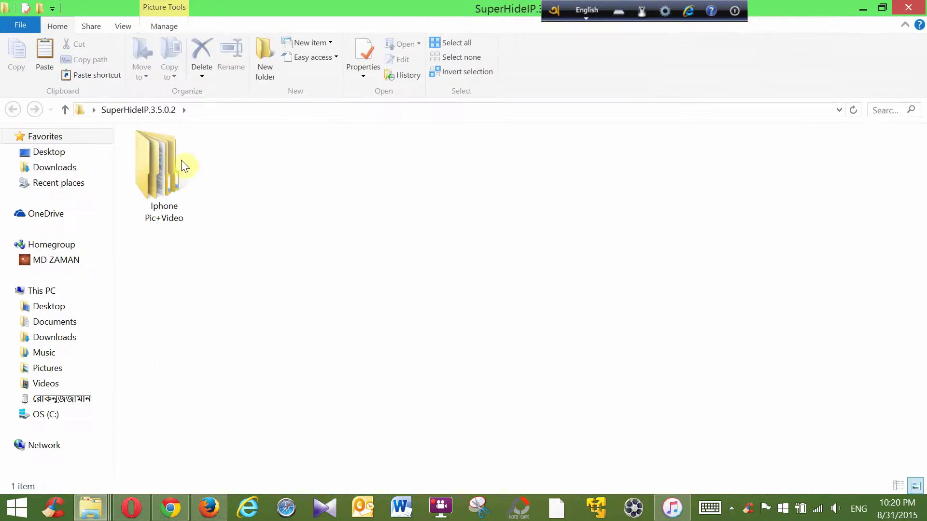
double_click(181, 162)
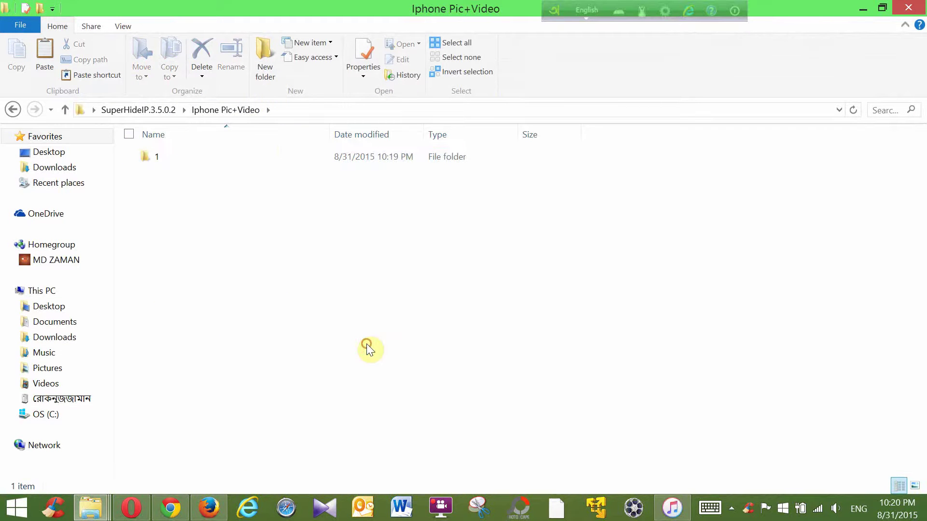
click(51, 56)
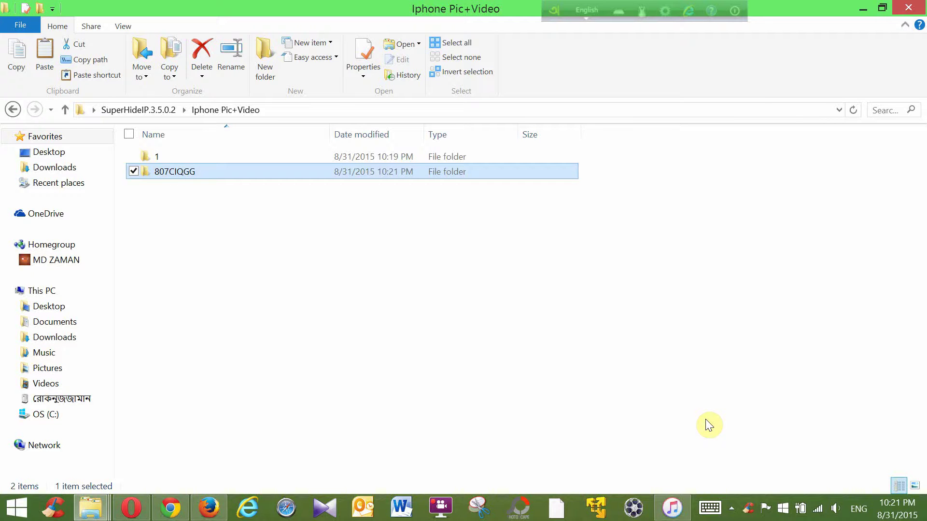
click(907, 9)
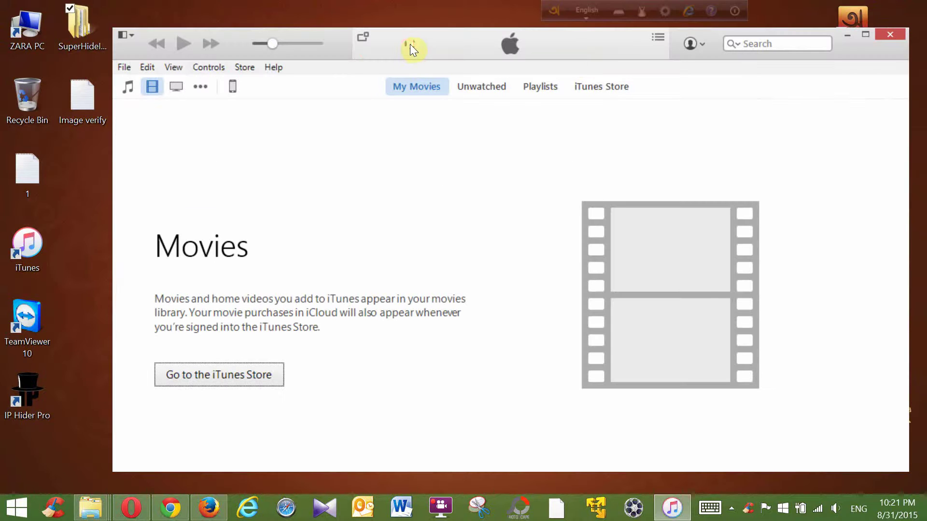
In iTunes, add all the video files from Downloads > My file > Video > Video Songs > Bangla song to the library
drag(410, 44, 388, 44)
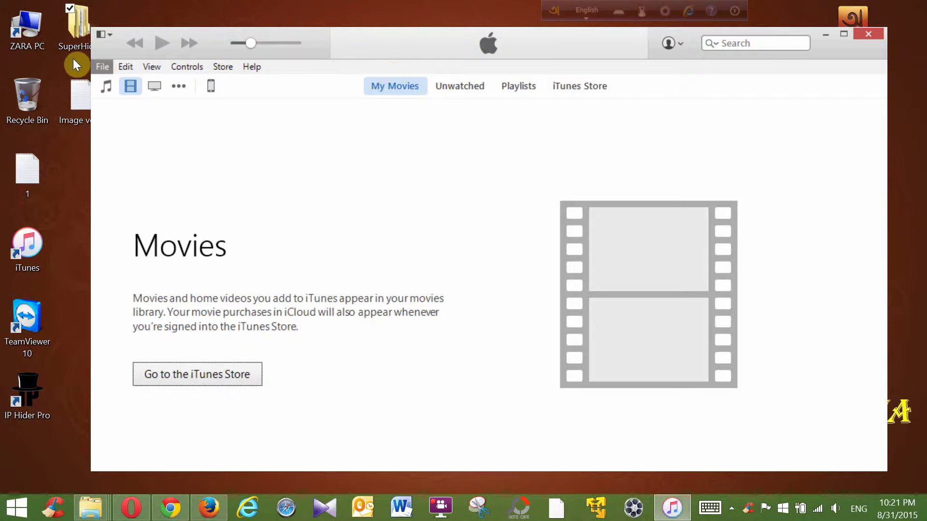
click(102, 67)
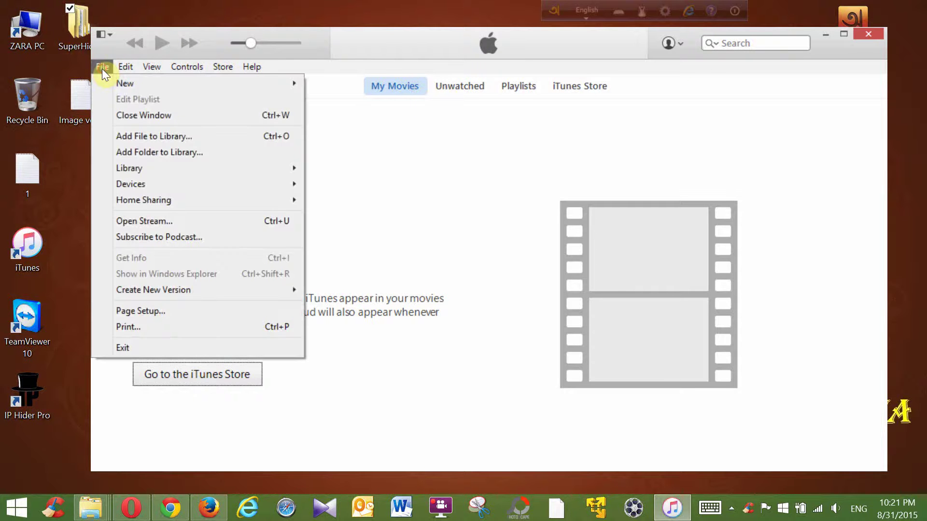
click(143, 140)
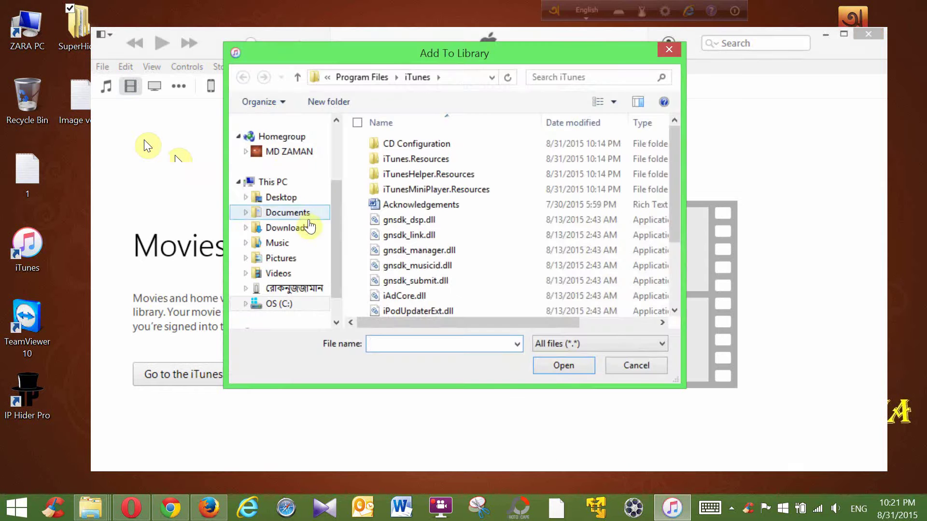
click(308, 228)
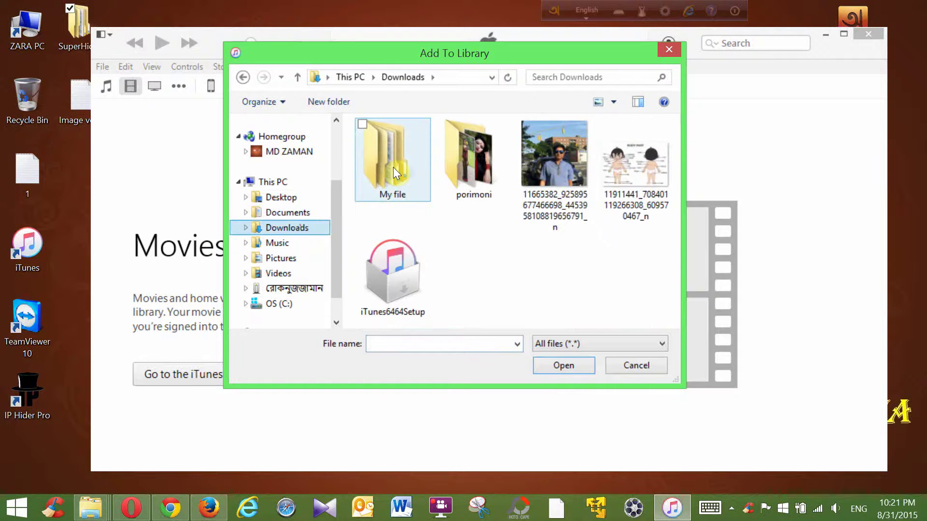
double_click(393, 167)
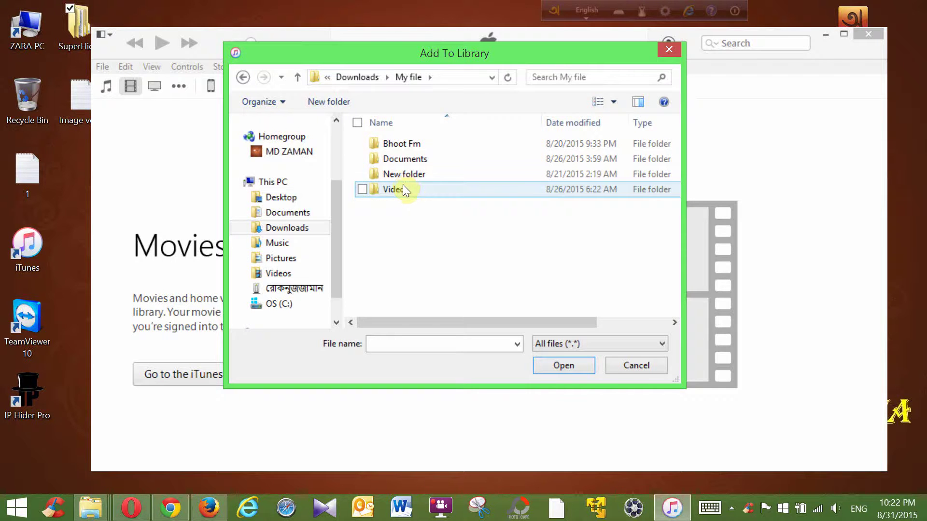
double_click(399, 191)
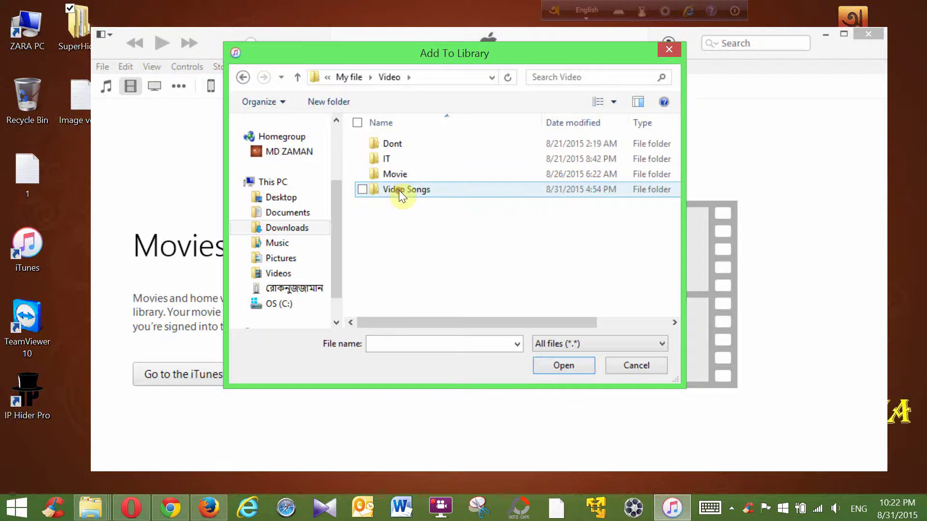
double_click(399, 190)
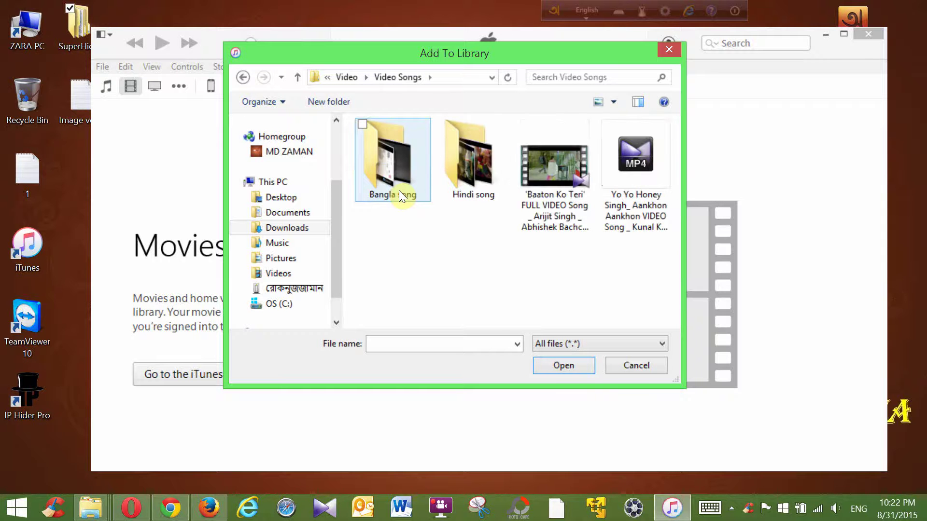
double_click(399, 190)
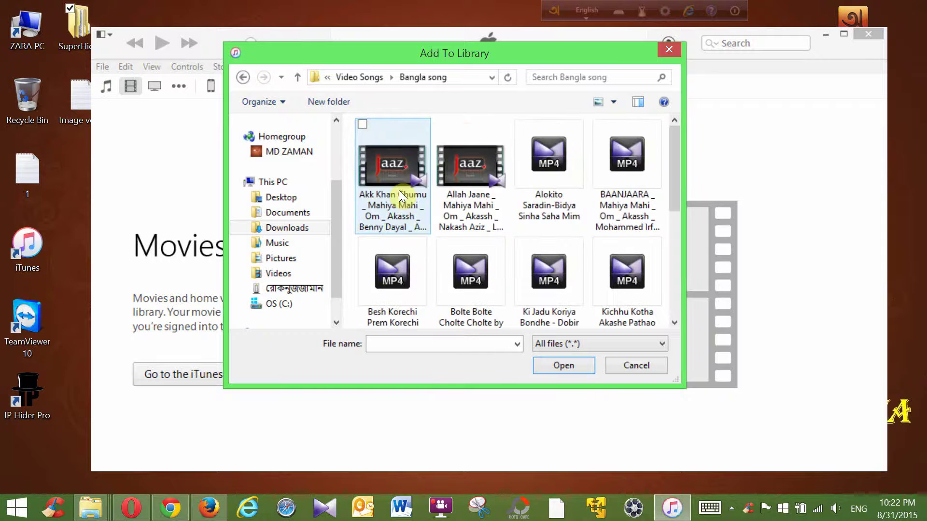
click(515, 222)
key(ctrl+a)
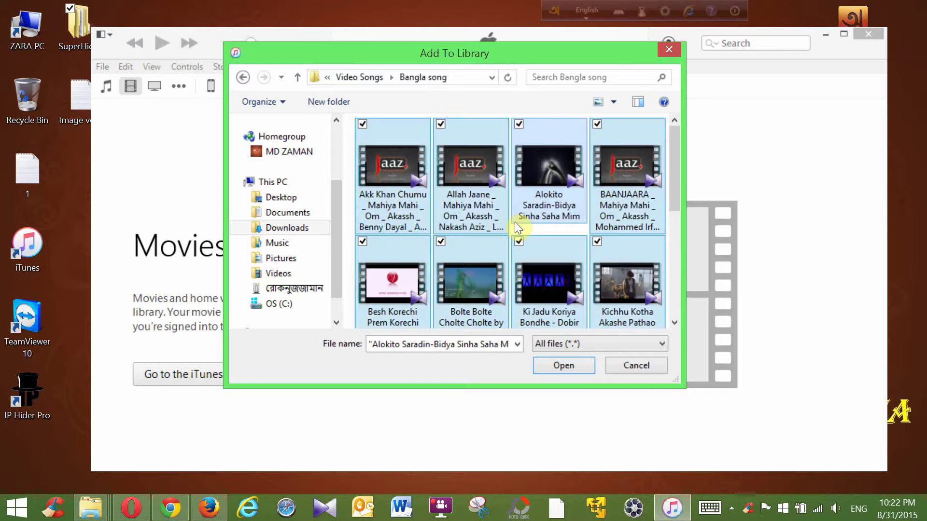
click(571, 366)
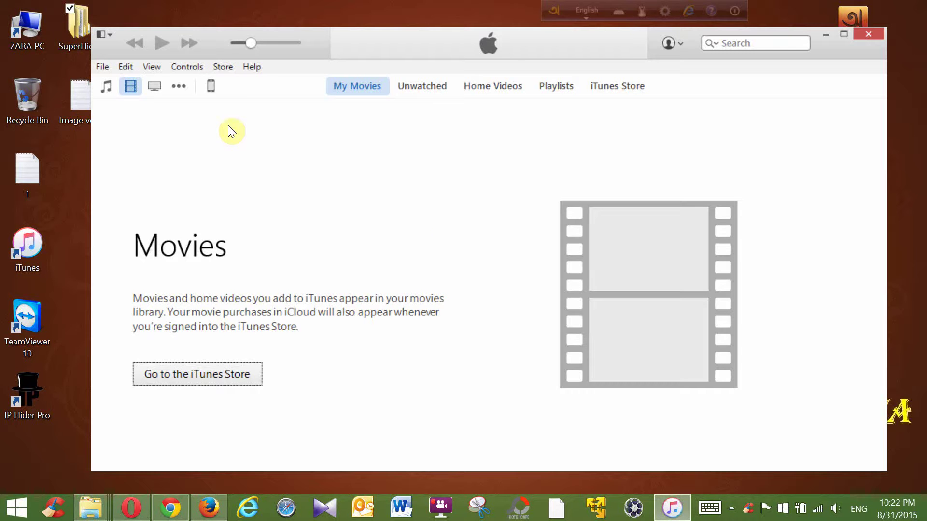
Add all the video files from the Hindi song folder inside Video Songs to the library
click(108, 65)
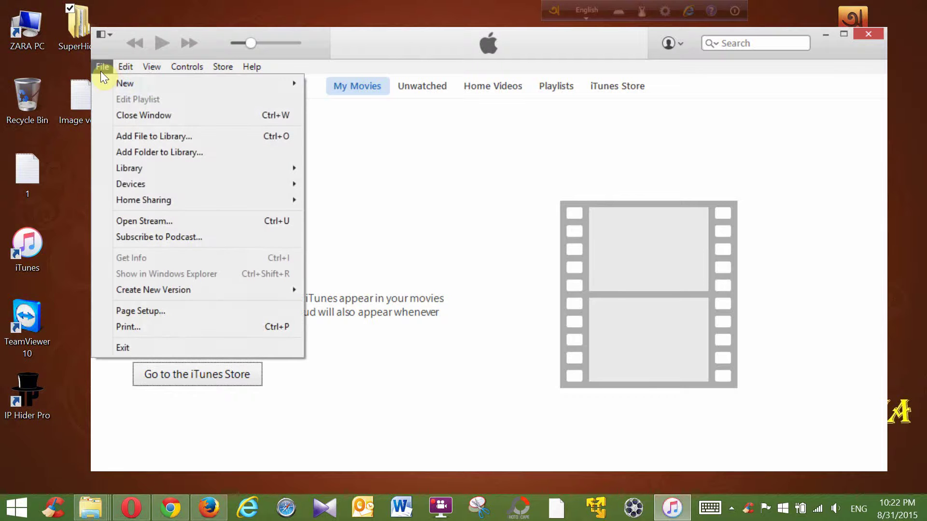
click(160, 136)
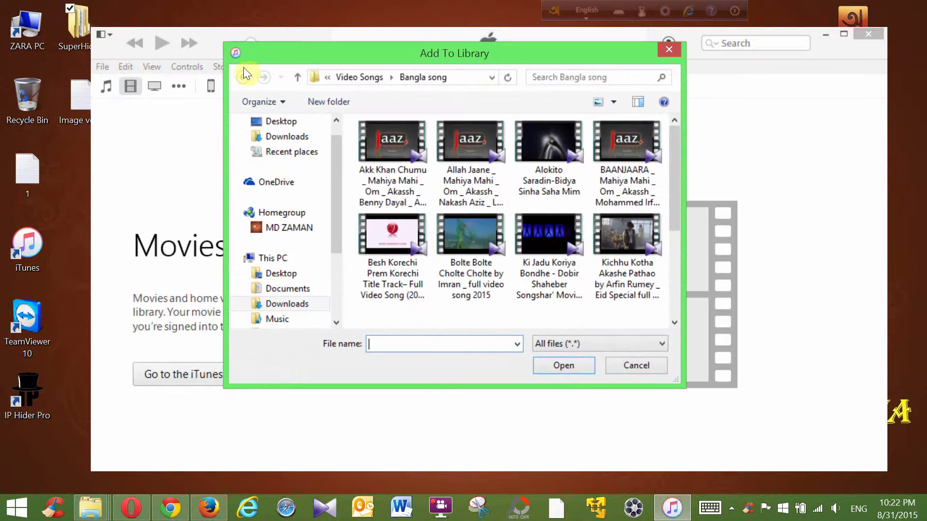
click(354, 81)
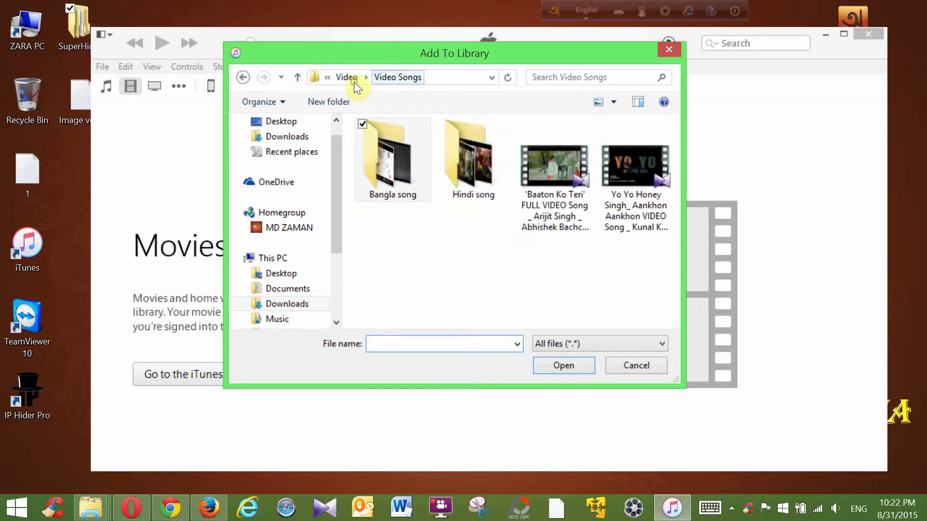
double_click(461, 170)
click(461, 170)
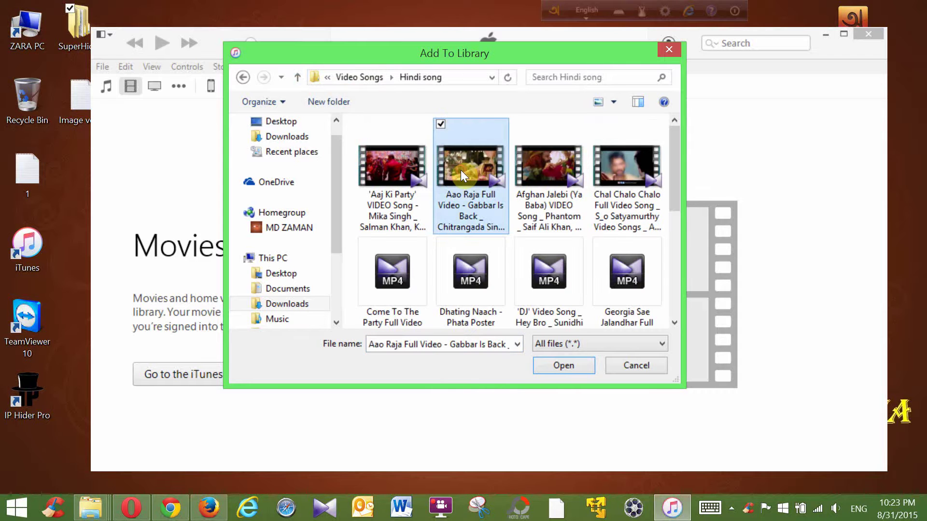
key(ctrl+a)
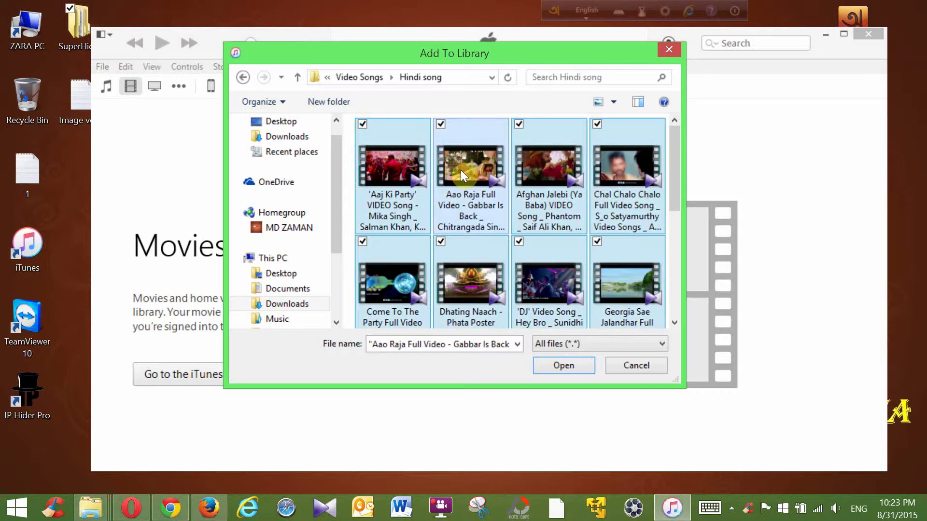
click(563, 365)
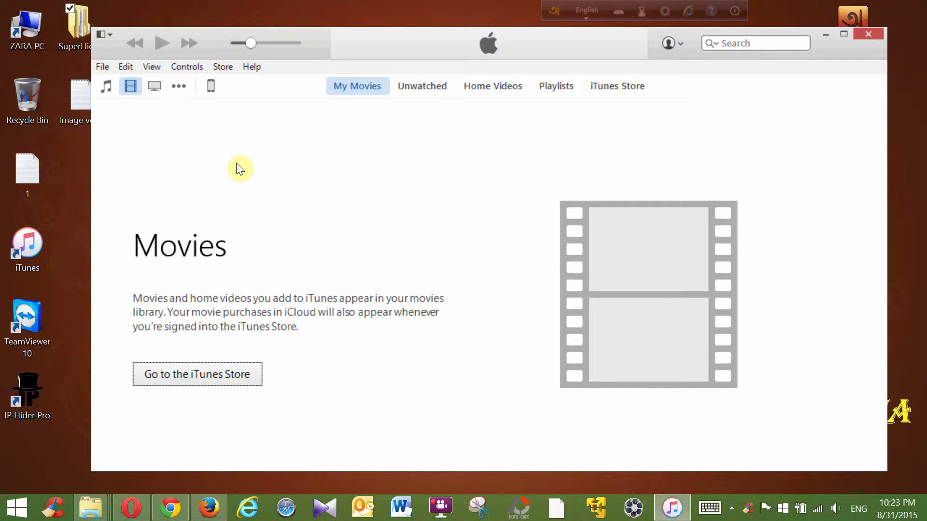
Start adding files to the library and browse to the PC's Downloads folder
click(106, 68)
mouse_move(126, 66)
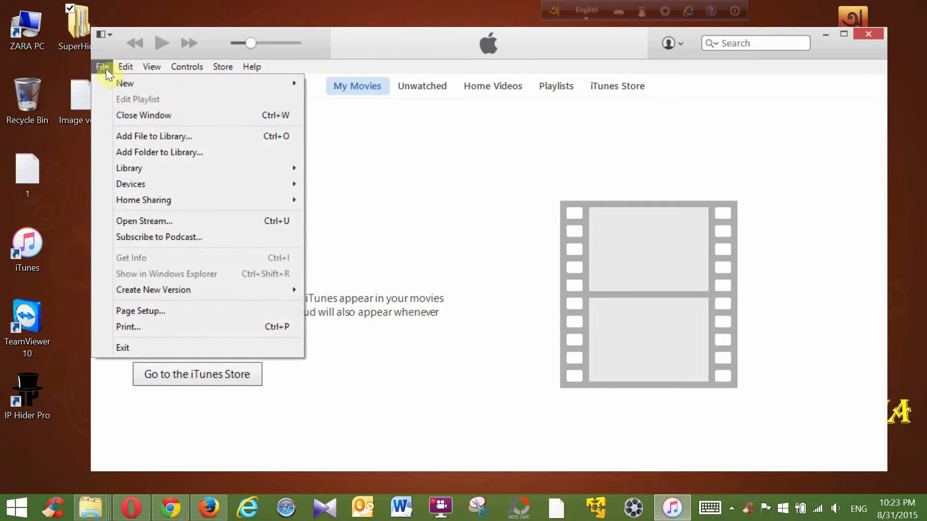
click(164, 137)
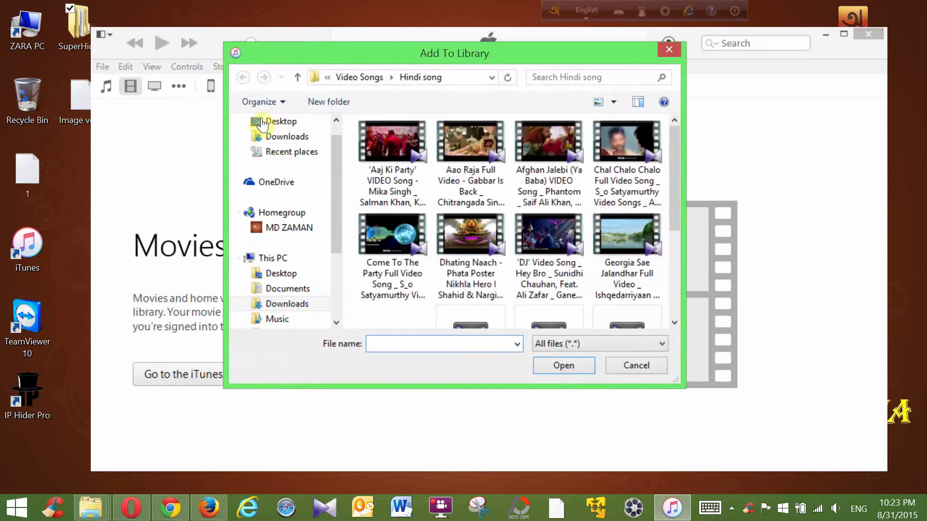
click(350, 81)
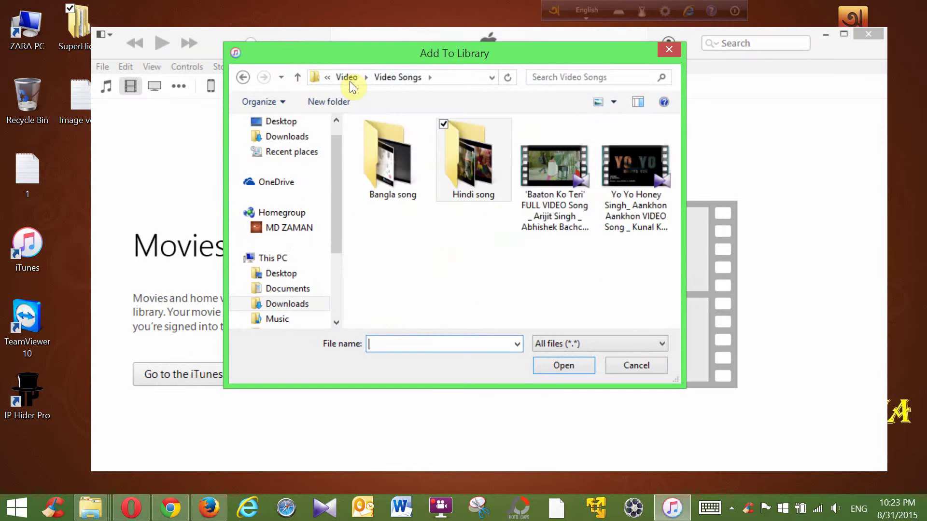
click(350, 81)
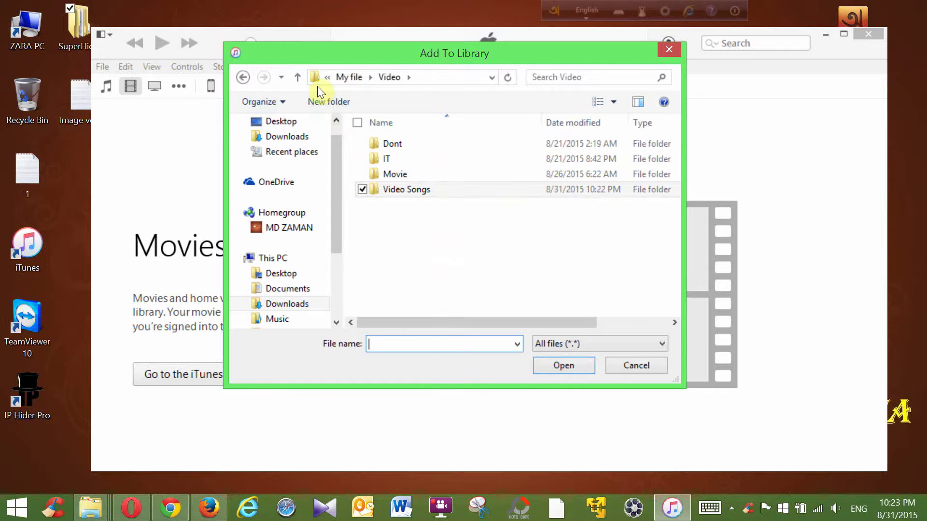
click(238, 78)
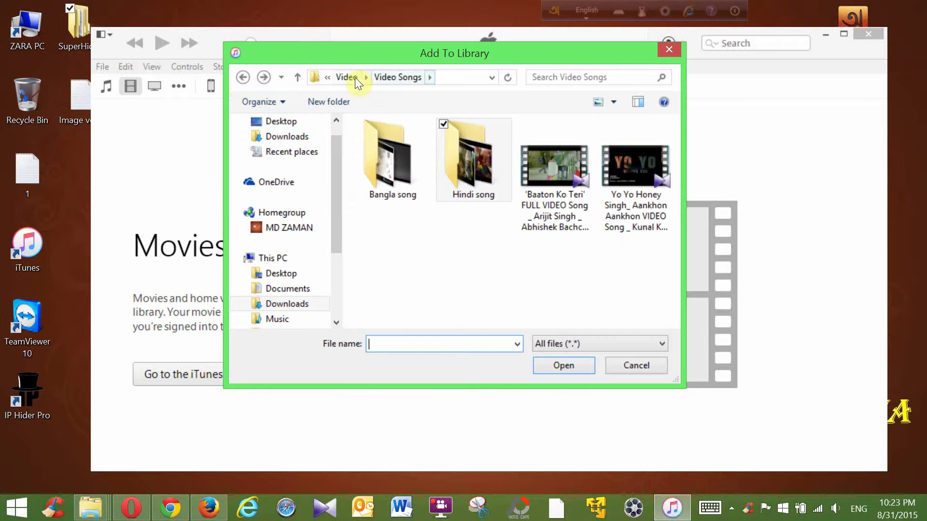
click(320, 76)
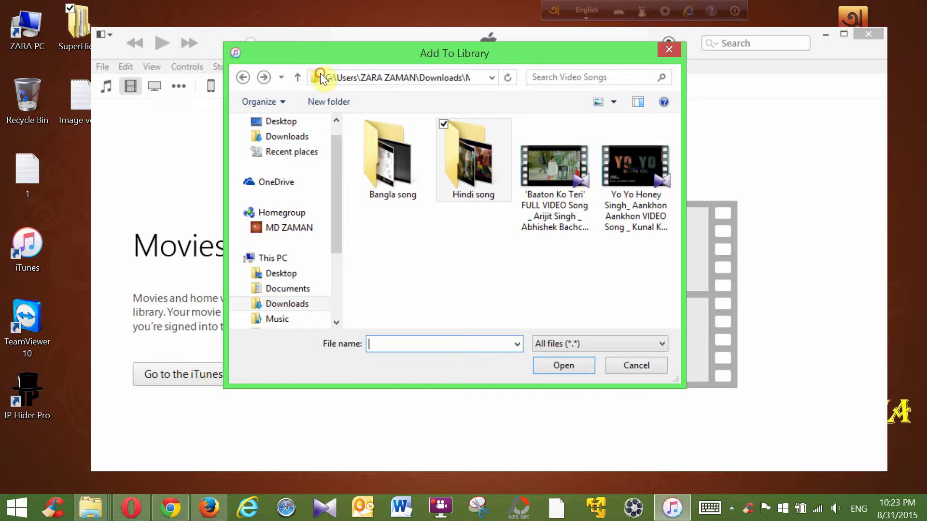
click(493, 77)
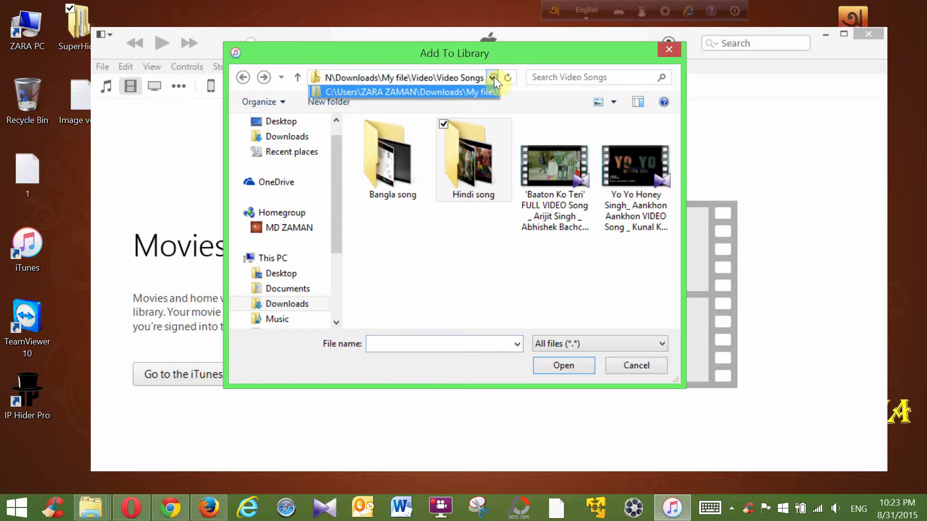
click(430, 91)
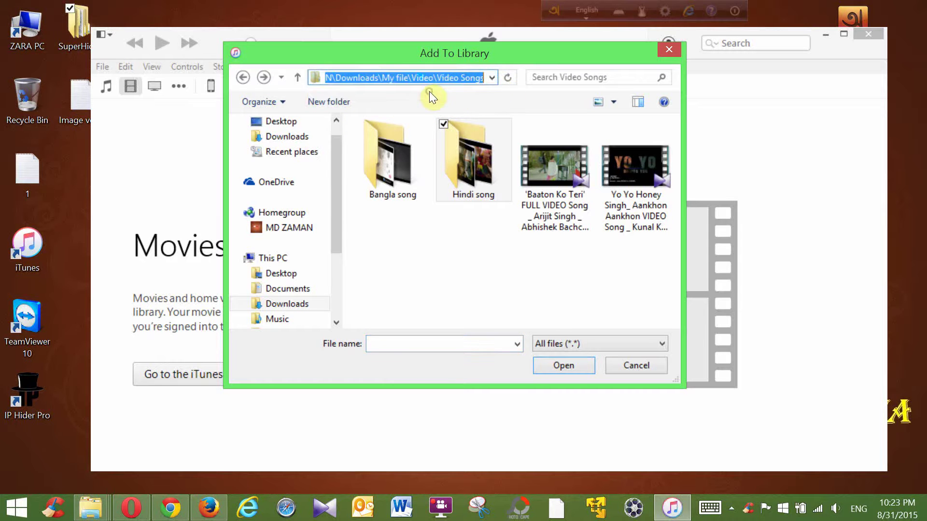
click(301, 139)
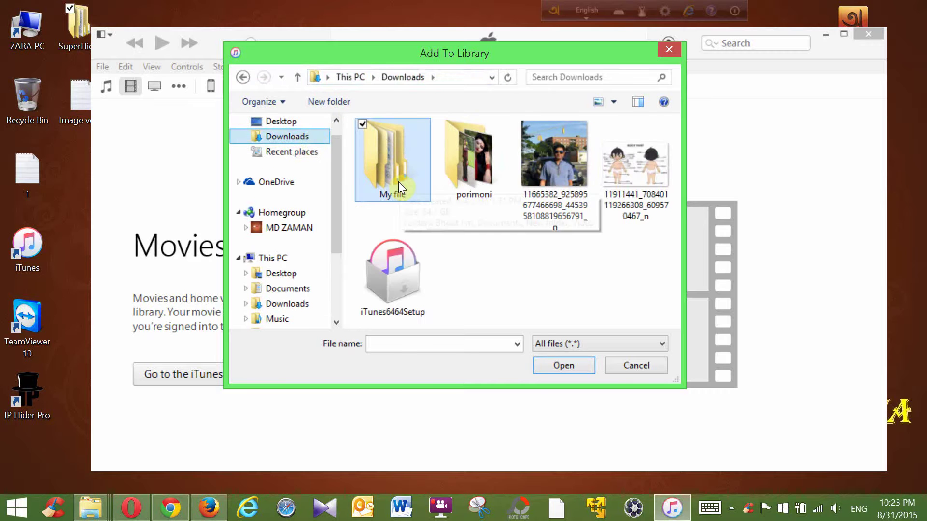
Add all the Bhoot_FM audio files from My file > Bhoot Fm to the library
double_click(398, 182)
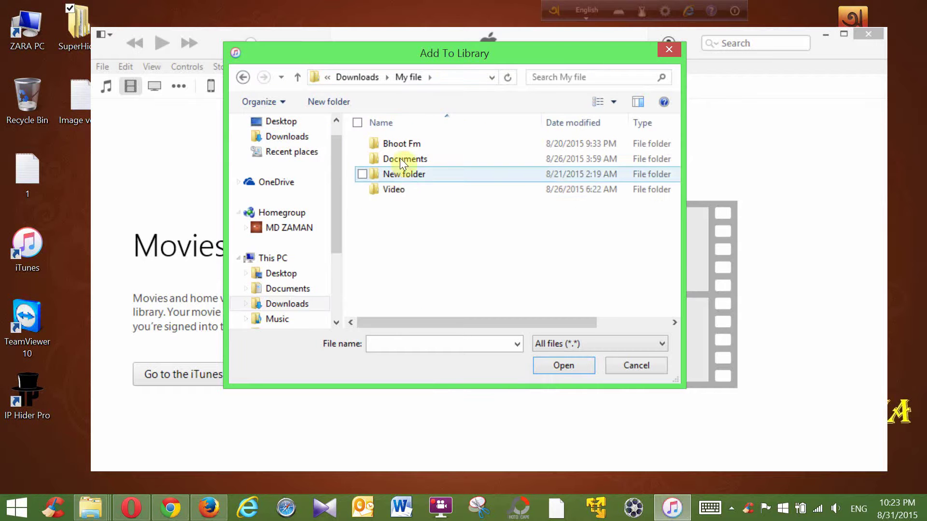
double_click(401, 143)
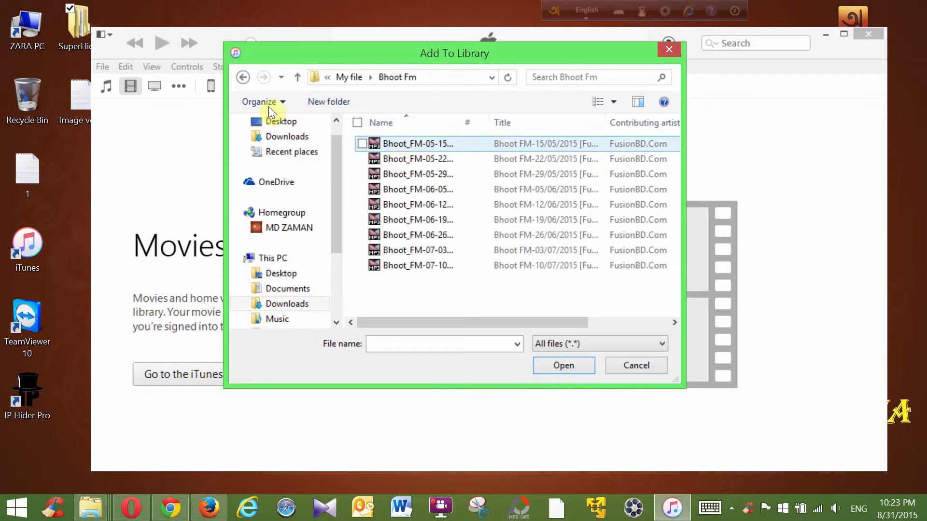
click(241, 76)
double_click(401, 175)
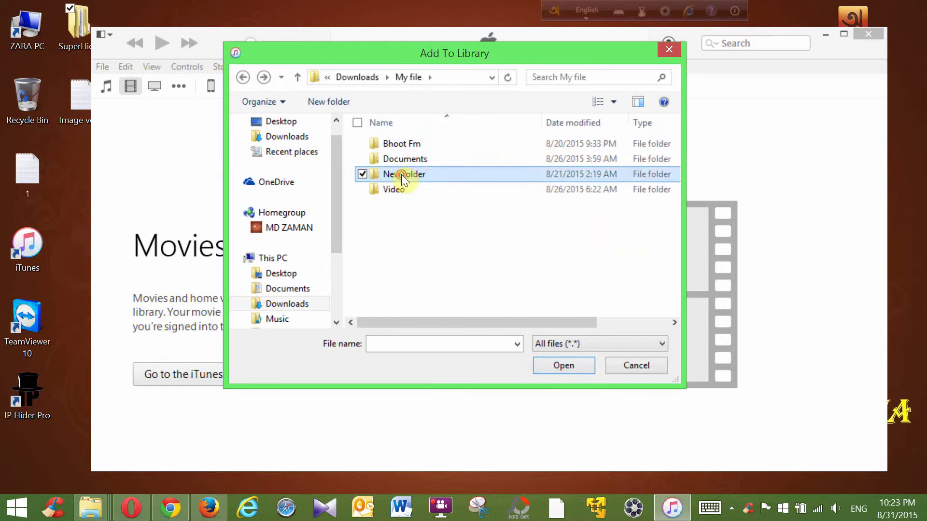
click(244, 76)
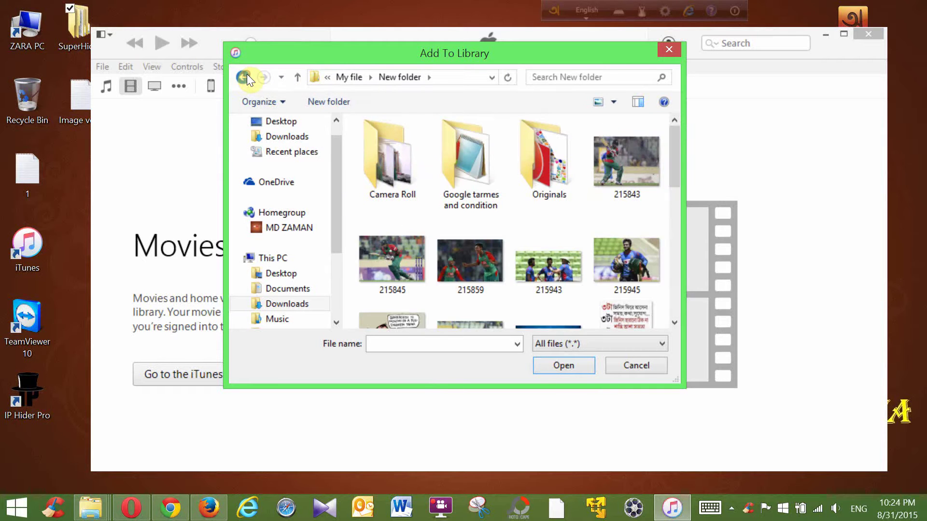
double_click(418, 144)
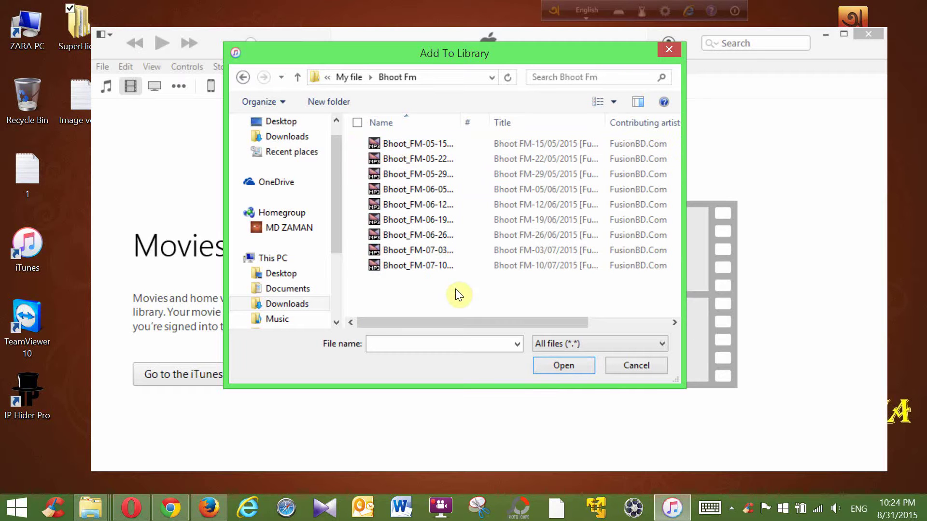
drag(456, 289, 417, 144)
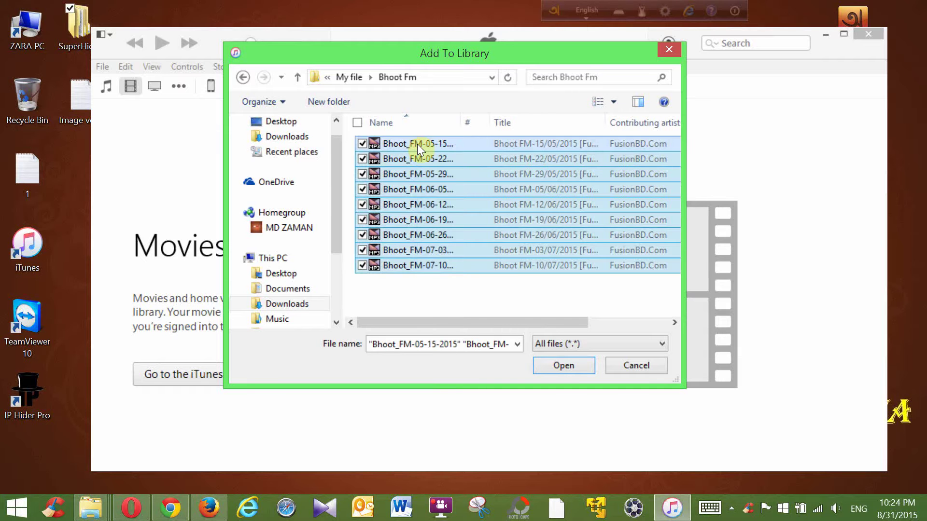
click(564, 366)
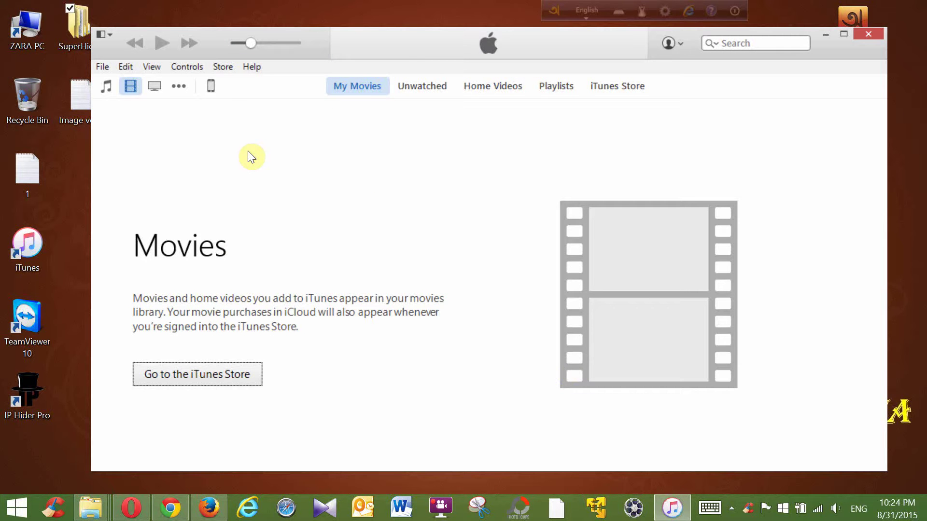
Look through the added video songs in Home Videos and the added Bhoot FM tracks in the music library
click(515, 88)
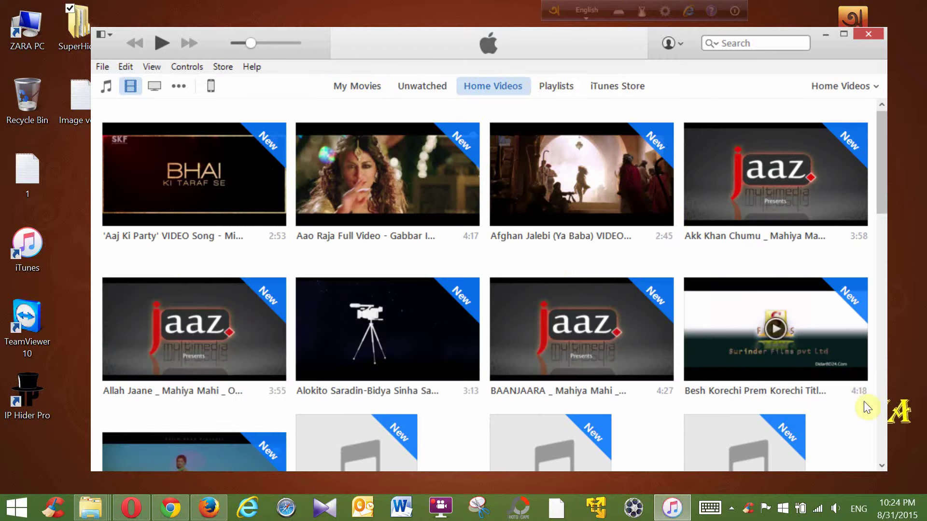
click(879, 448)
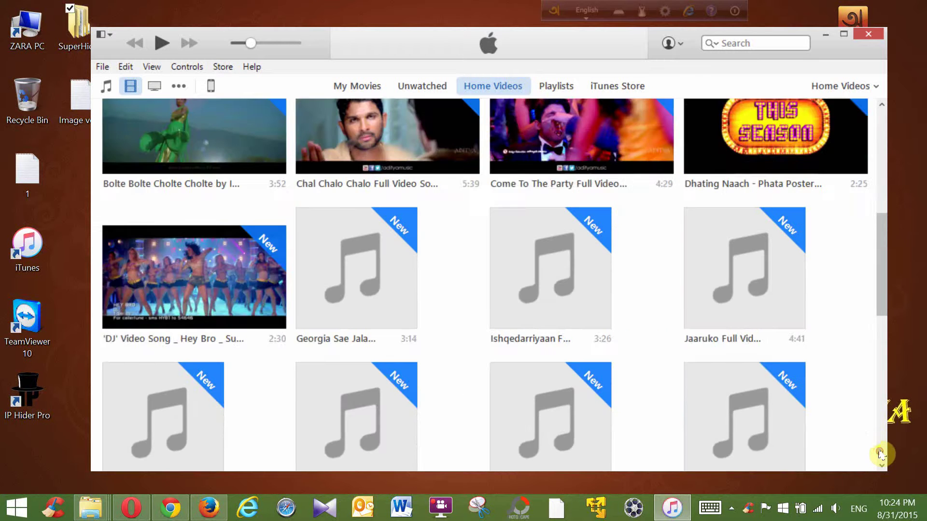
click(880, 451)
click(879, 451)
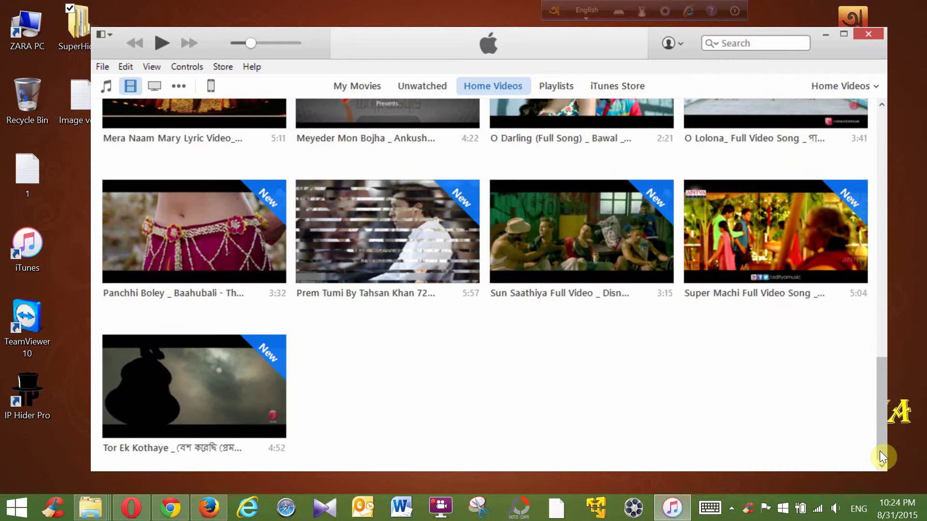
click(883, 119)
click(882, 118)
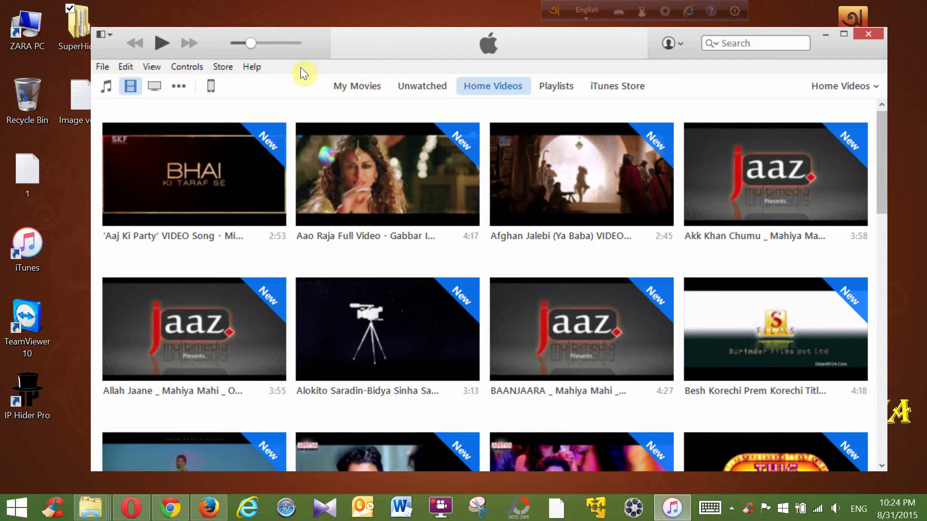
click(107, 86)
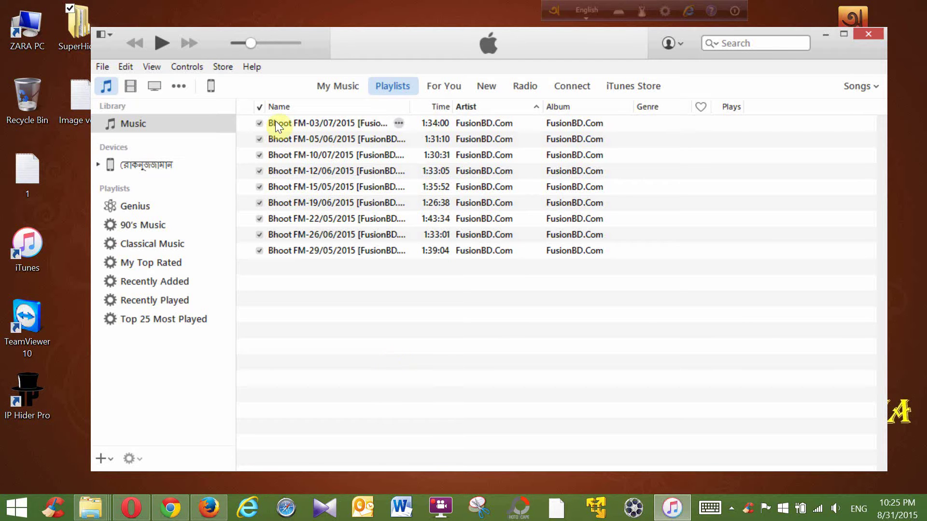
In File Explorer, browse from This PC into the connected iPhone's Internal Storage
double_click(32, 39)
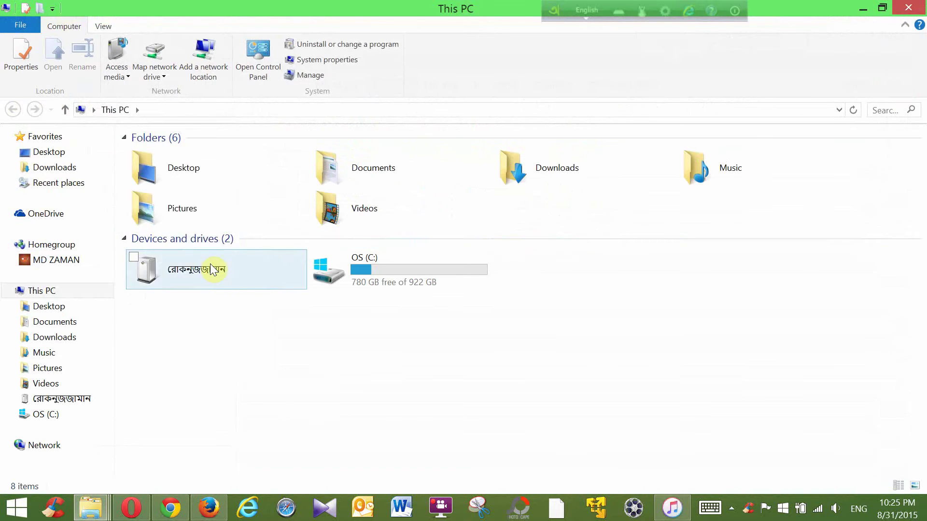
double_click(211, 269)
double_click(199, 147)
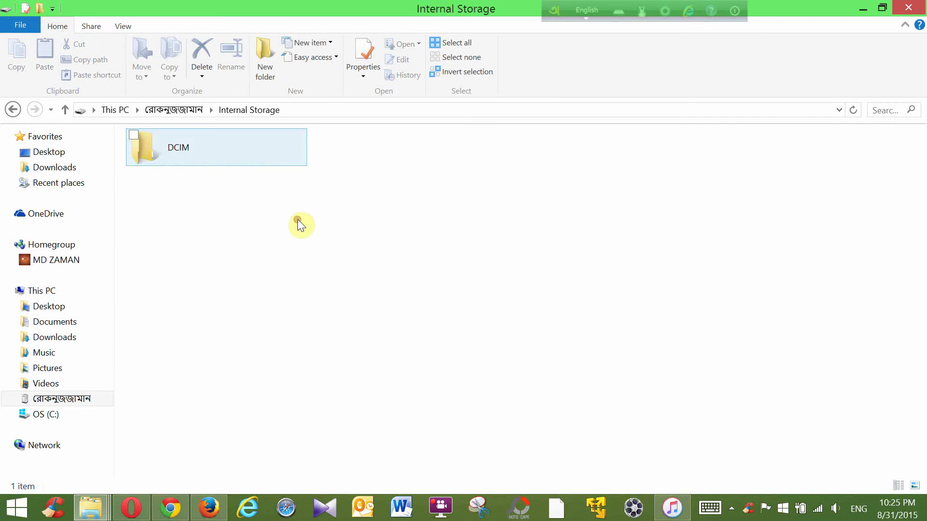
key(Return)
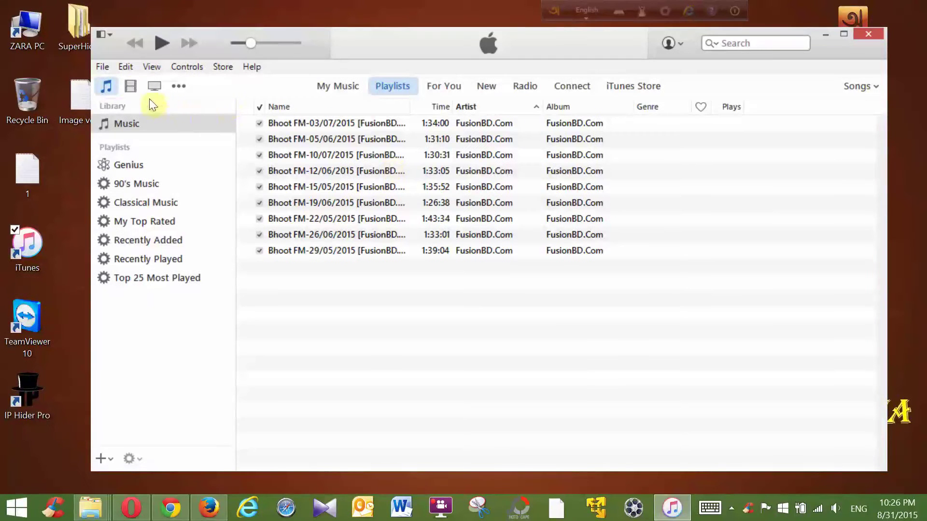
In iTunes, view the Home Videos, open the connected iPhone's Summary page and examine its device details, backup settings and options
click(130, 85)
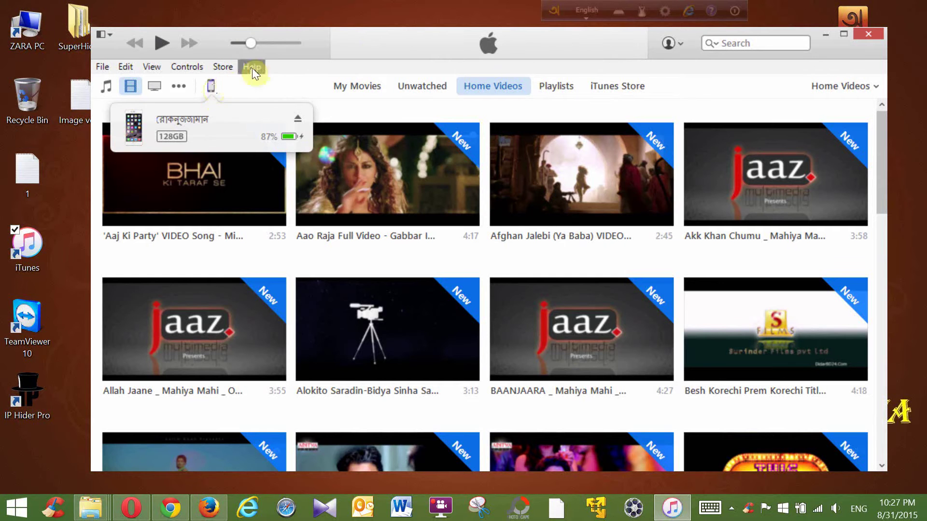
click(210, 85)
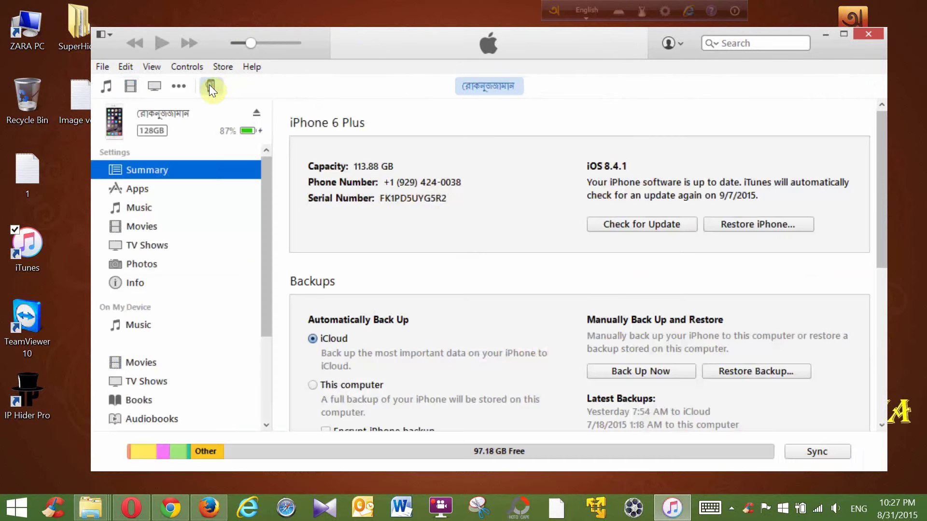
mouse_move(543, 34)
drag(544, 36, 535, 11)
scroll(869, 398, down, 5)
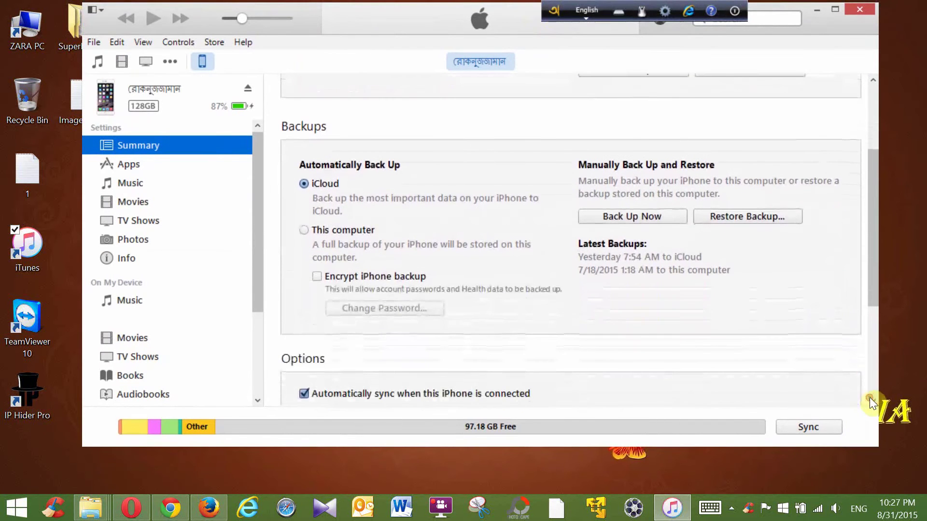
click(871, 89)
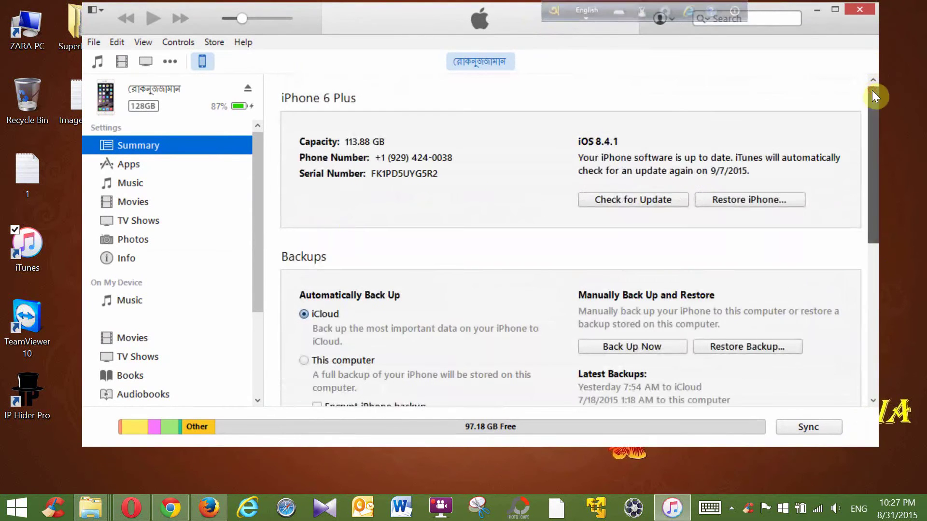
scroll(869, 396, down, 4)
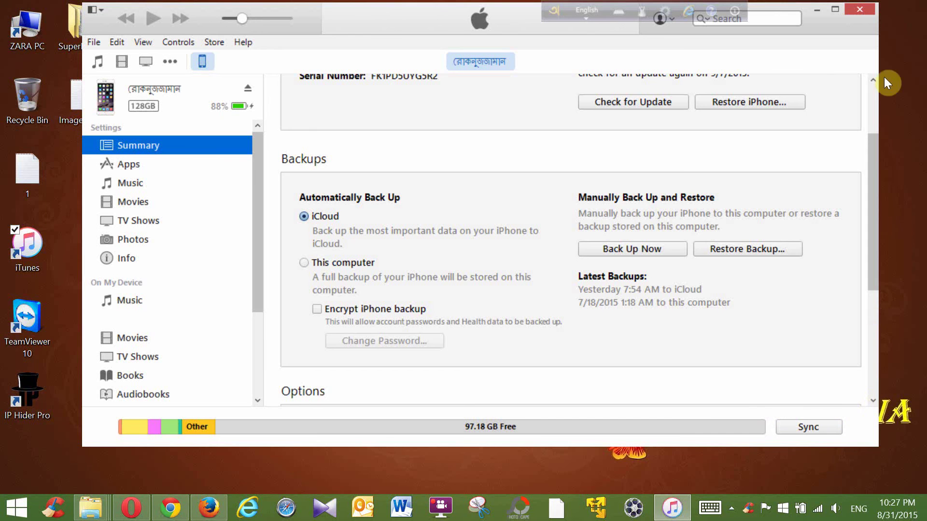
scroll(870, 87, up, 2)
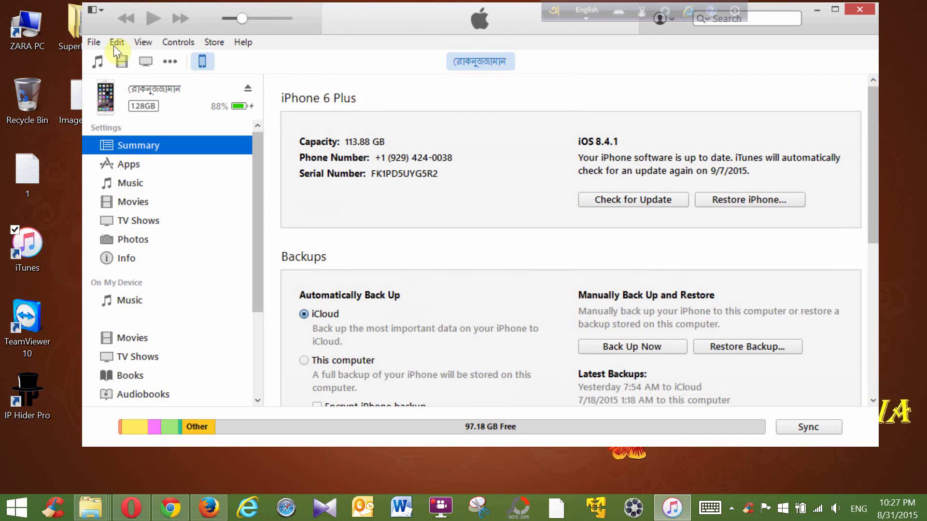